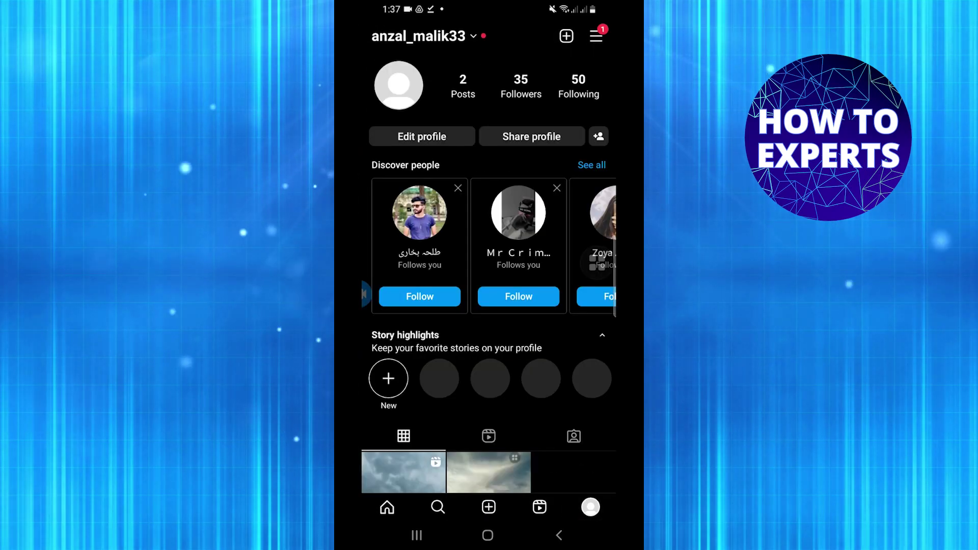
Reach Account settings and start switching to a professional account
left_click(596, 36)
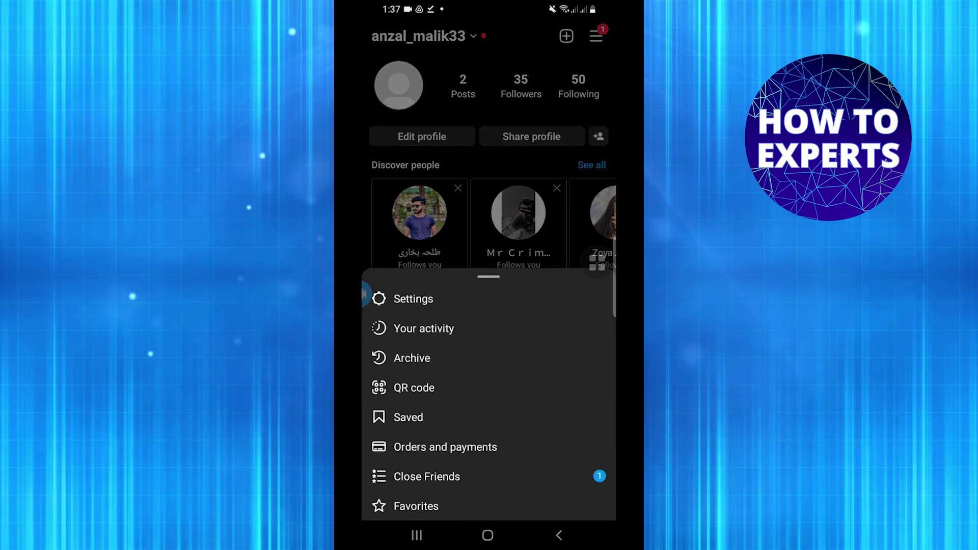
left_click(413, 299)
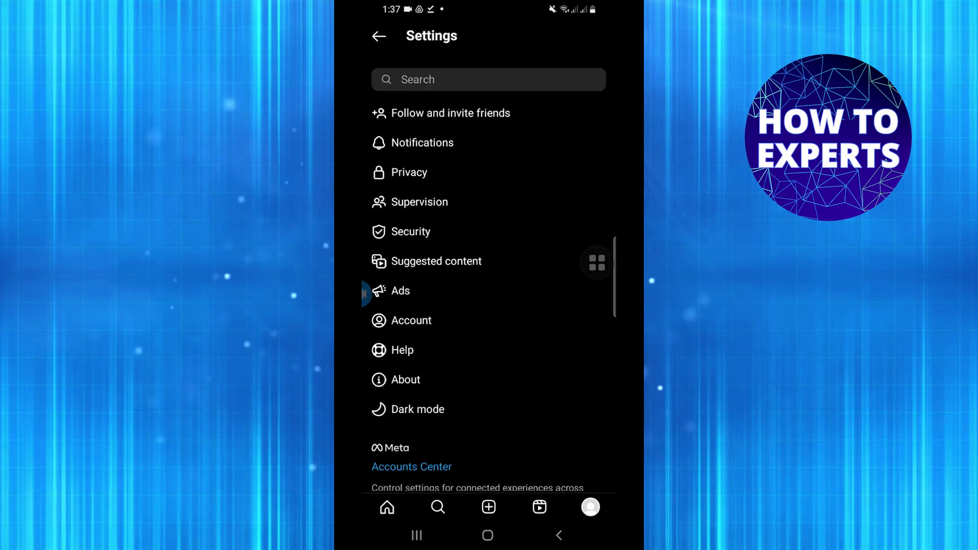
left_click(411, 321)
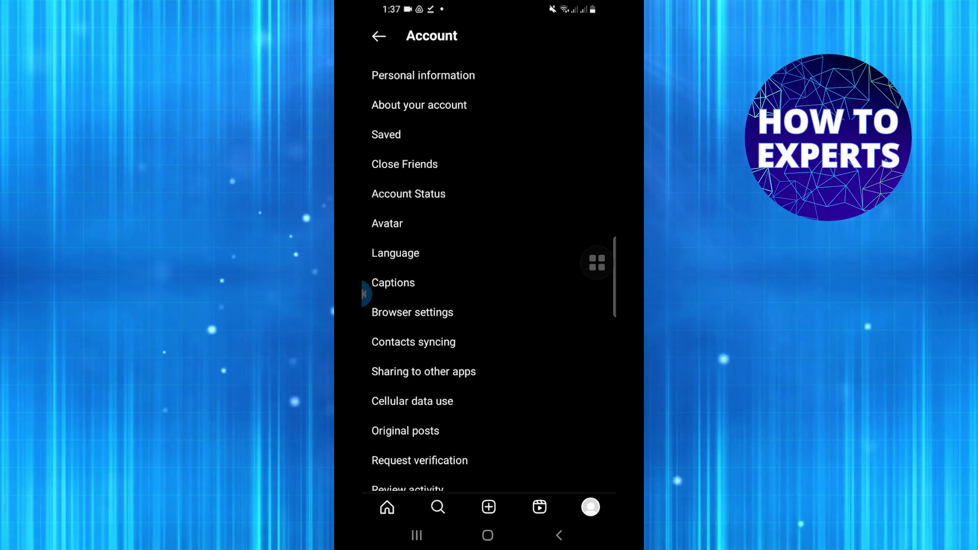
scroll(489, 306, "down", 3)
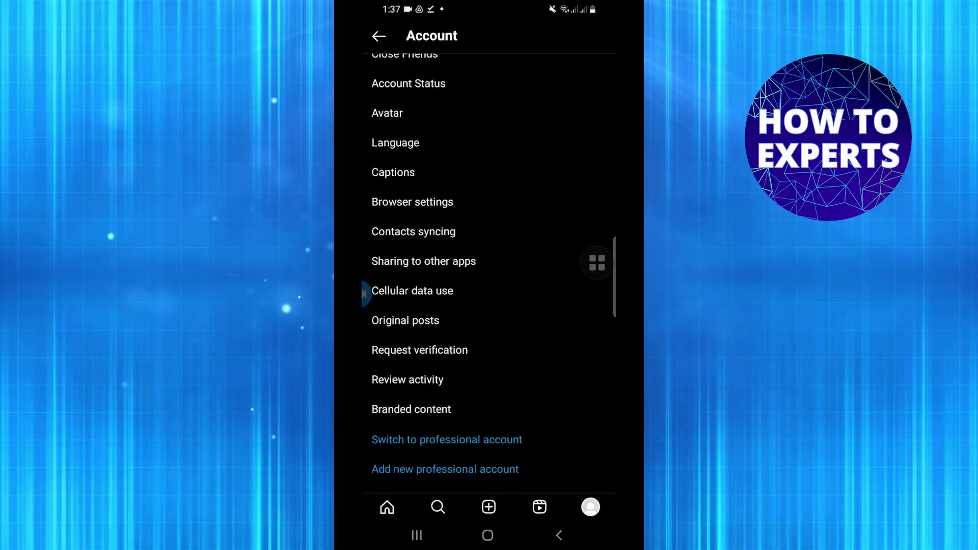
left_click(447, 439)
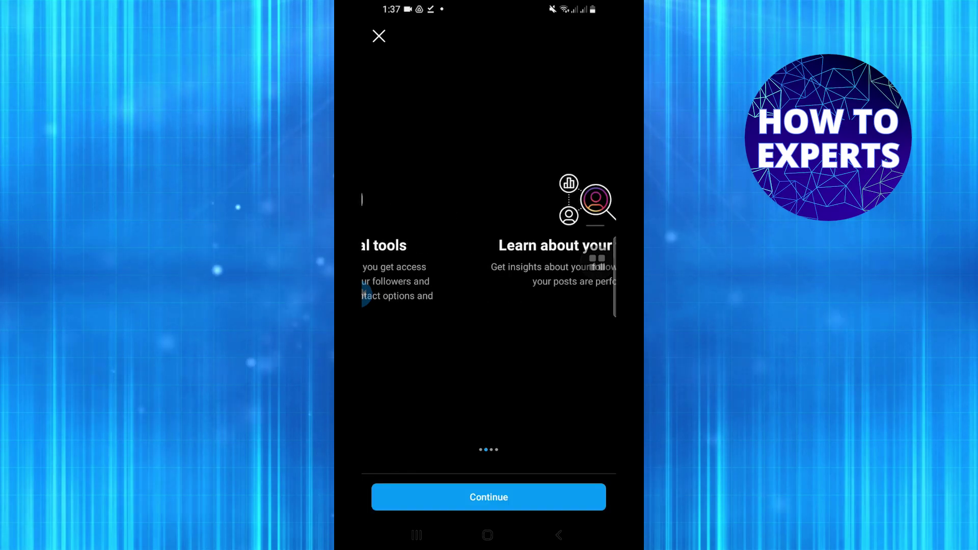
Continue through the professional tools introduction to the category picker
left_click(488, 497)
left_click(488, 497)
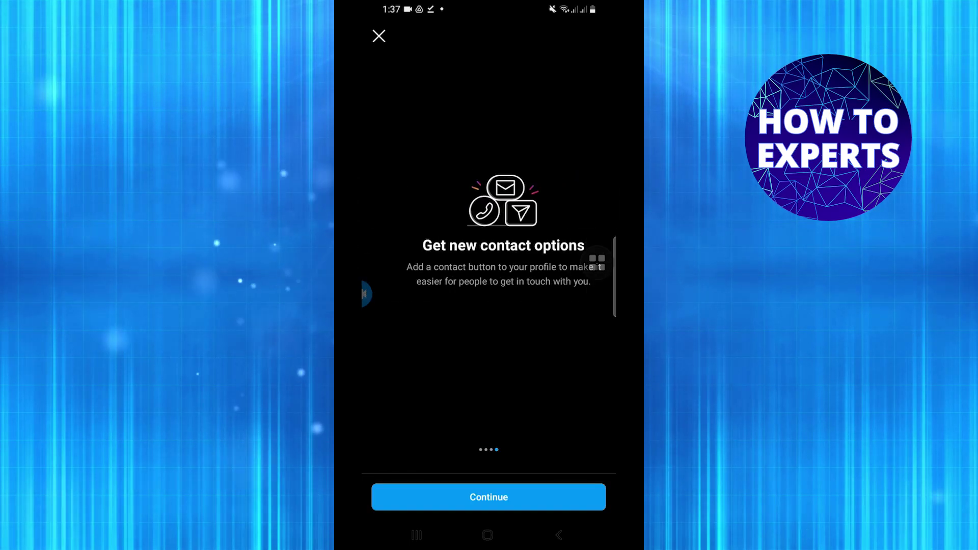
left_click(489, 497)
scroll(489, 344, "down", 3)
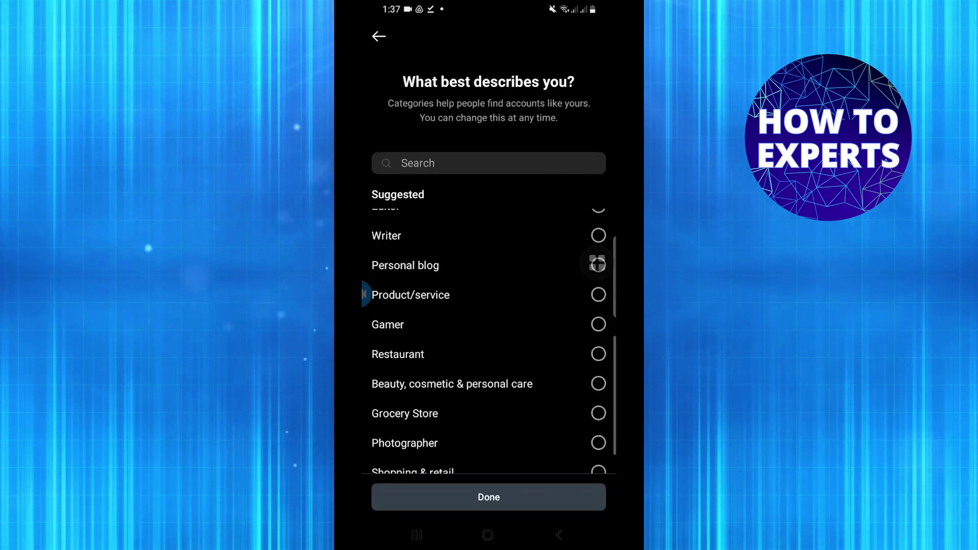
Choose Beauty, cosmetic & personal care as the category, confirm it, and close setup to return to the profile
left_click(598, 384)
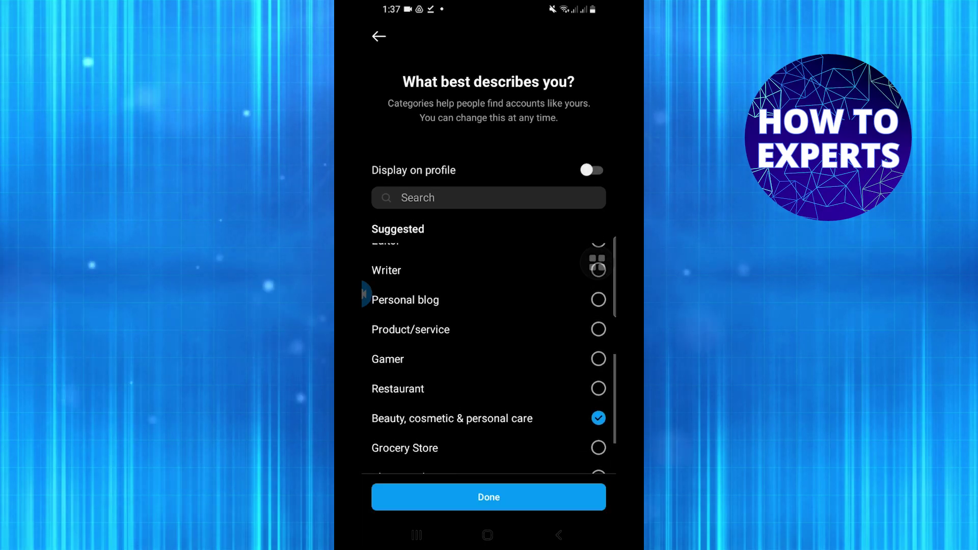
left_click(489, 497)
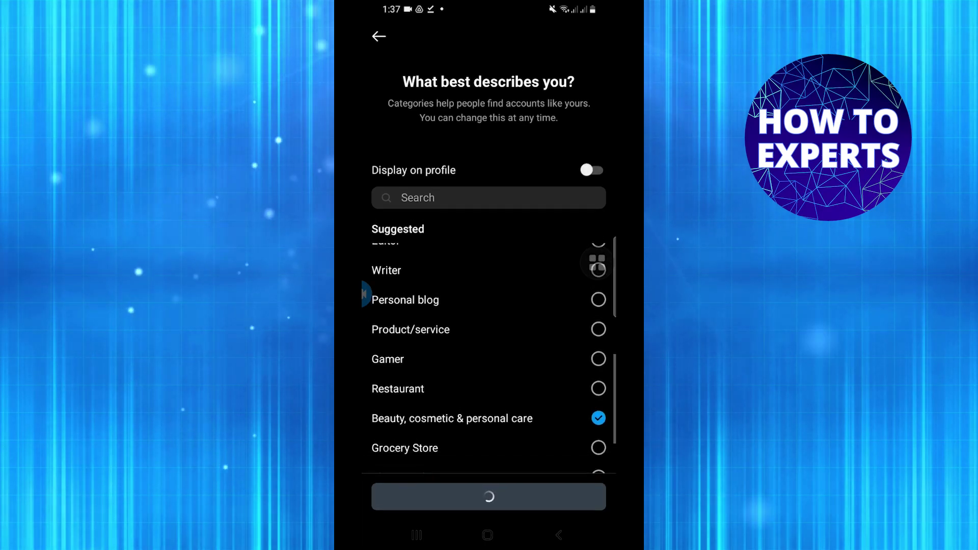
left_click(488, 496)
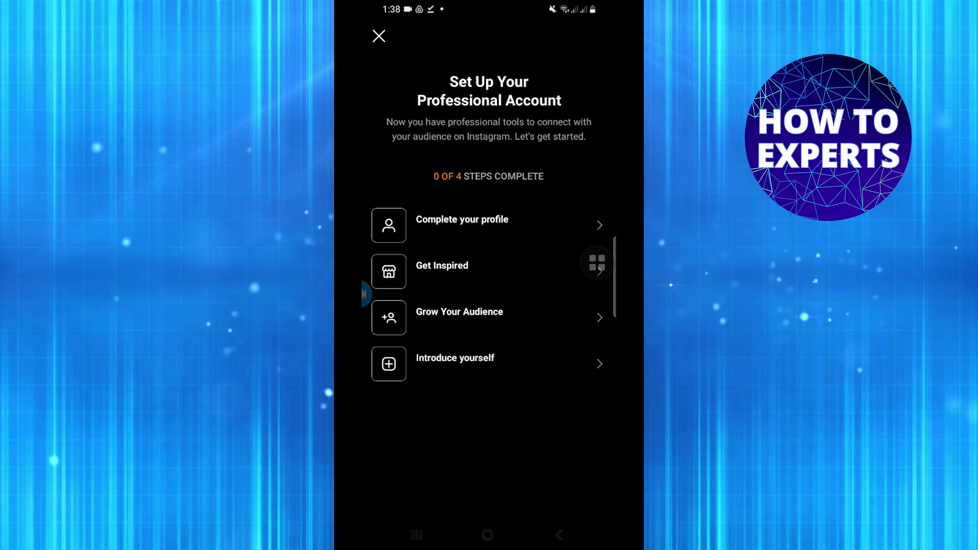
left_click(379, 36)
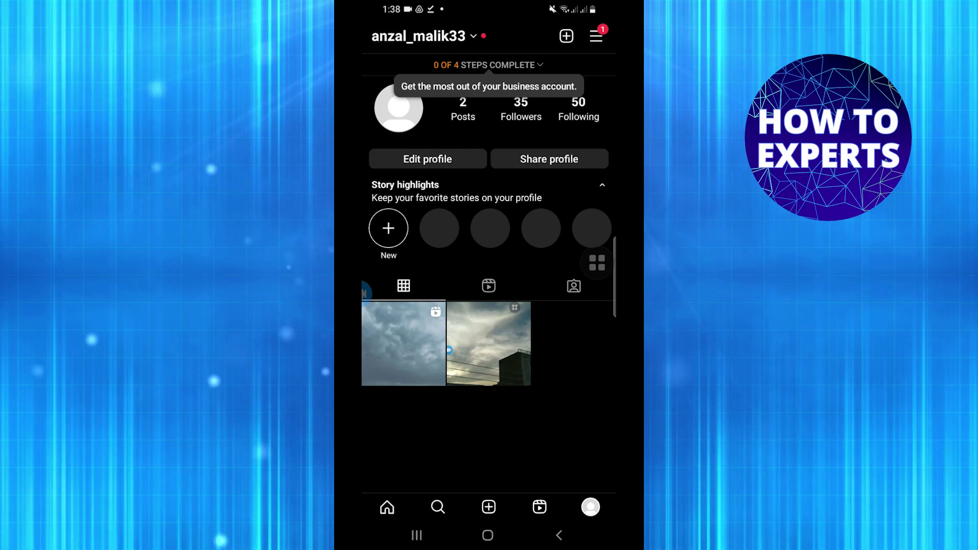
Enter Edit profile, briefly visit Pronouns, and return to the Edit profile page
left_click(427, 159)
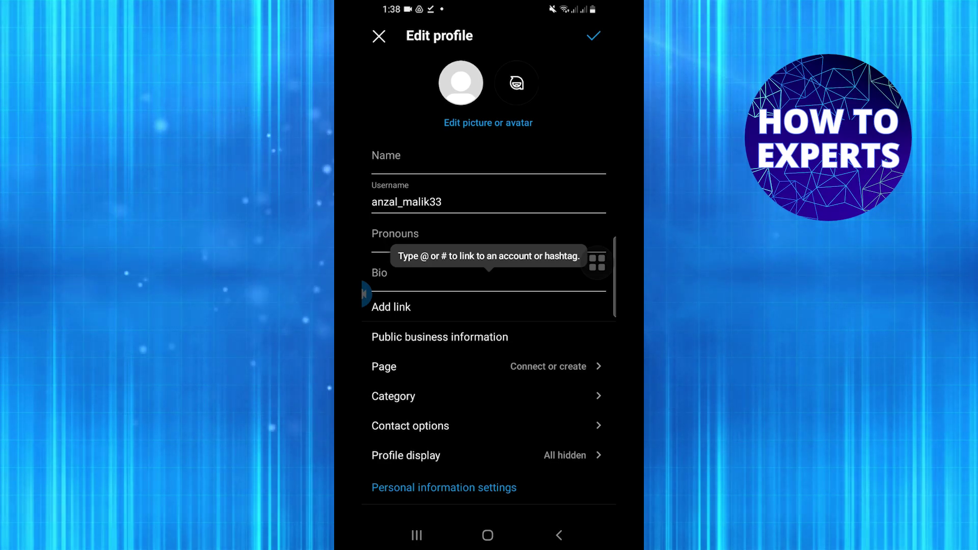
left_click(488, 234)
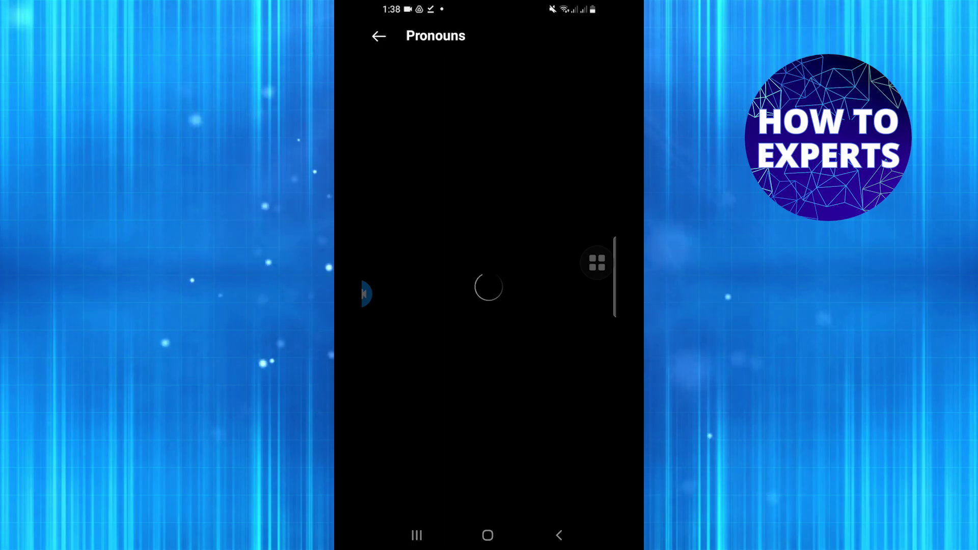
left_click(559, 535)
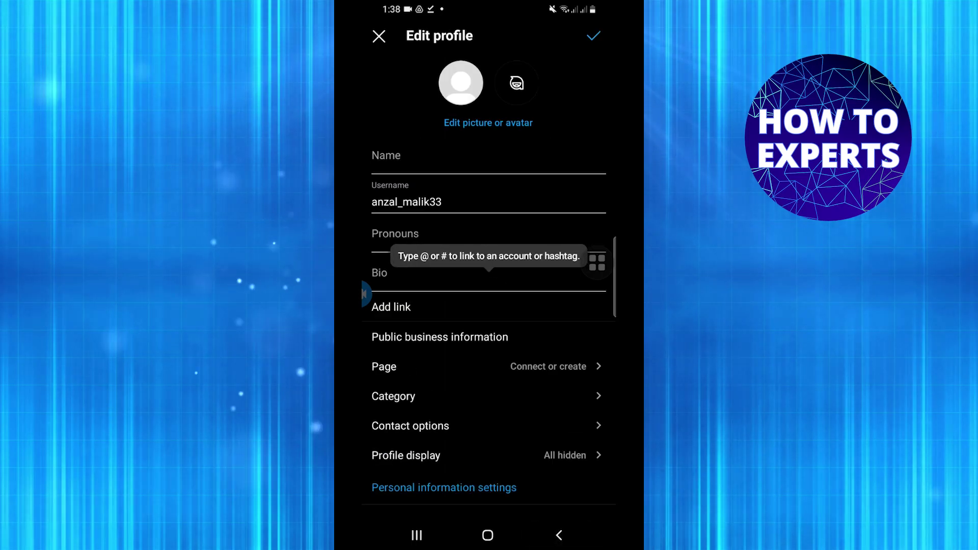